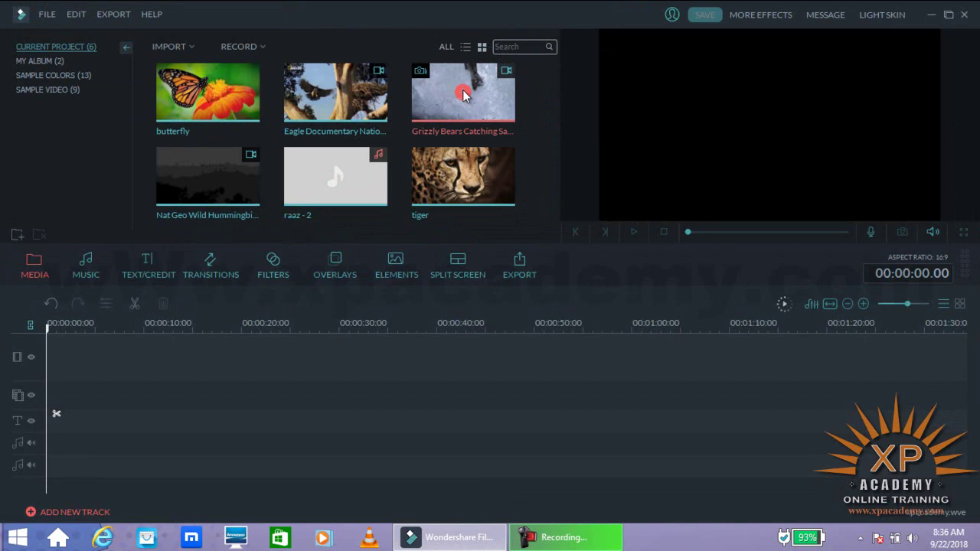
Add the Grizzly Bears Catching Salmon clip to the video track, preview its opening seconds and return the playhead to the start.
click(465, 94)
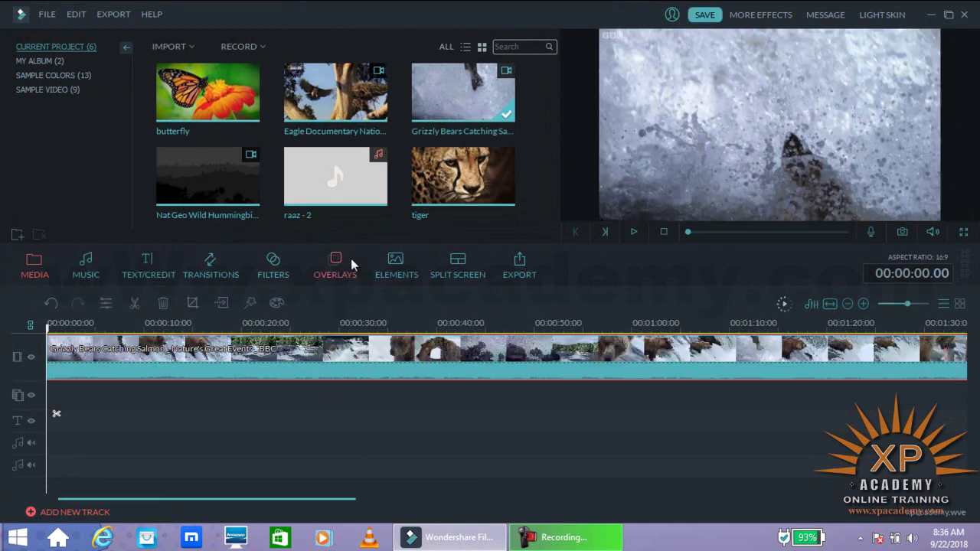
click(631, 231)
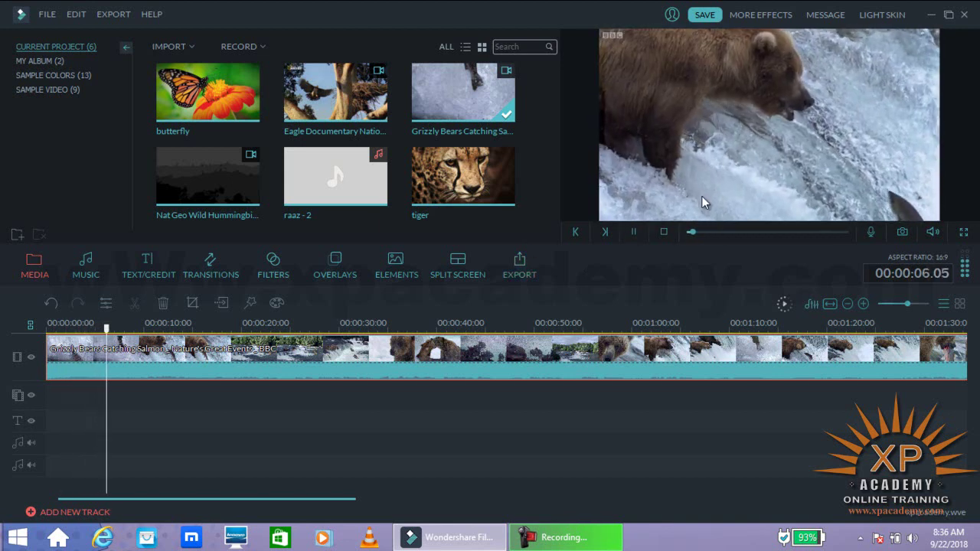
click(633, 233)
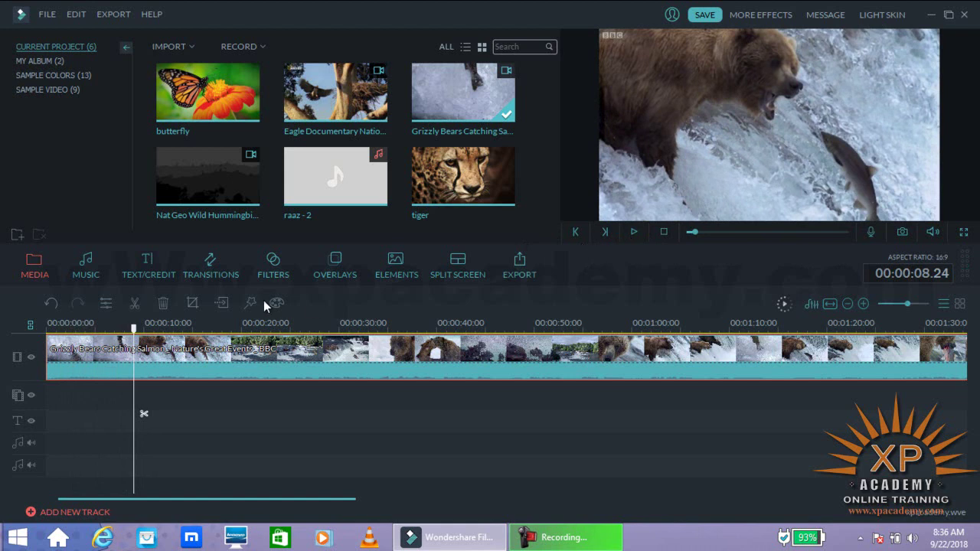
drag(133, 328, 46, 328)
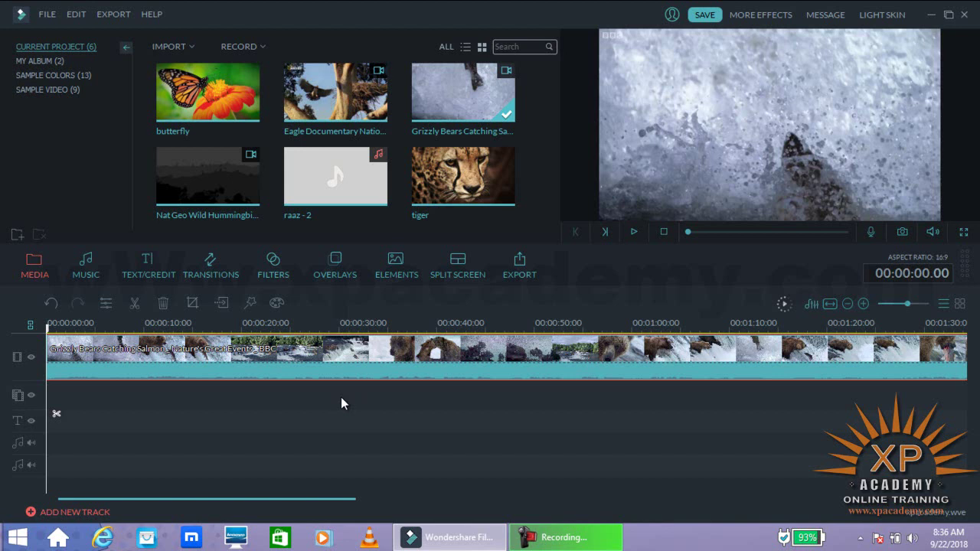
Examine the footage up to about 00:01:24 for the moment when the bear catches the leaping salmon.
click(632, 234)
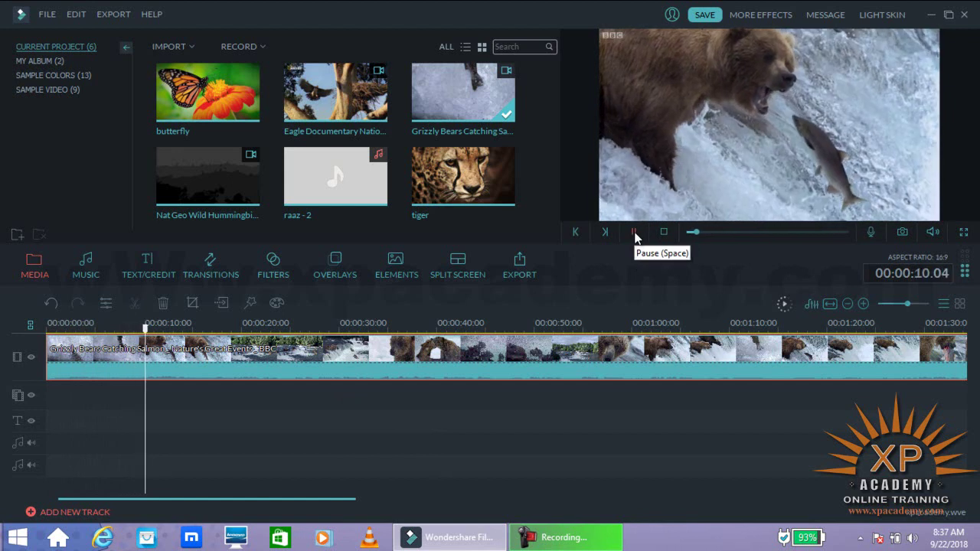
click(635, 234)
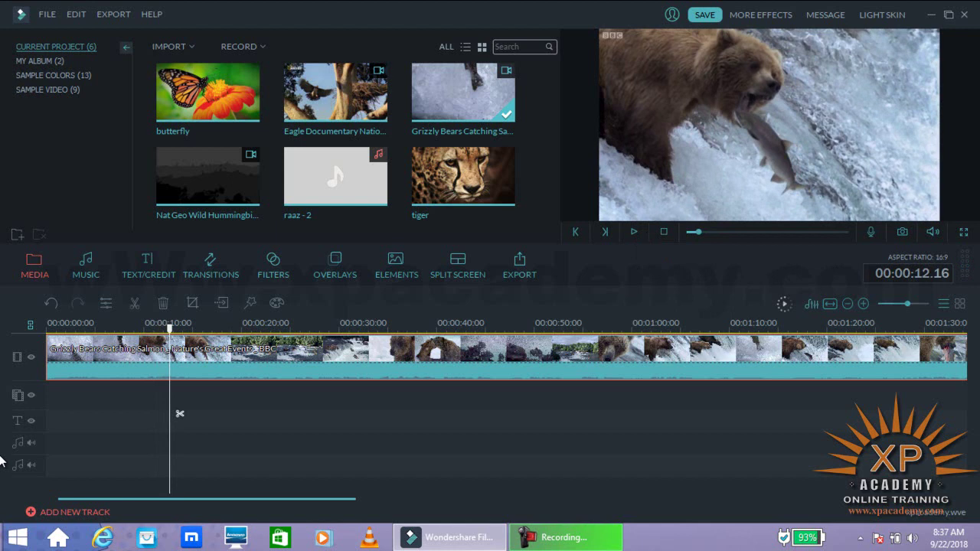
click(635, 232)
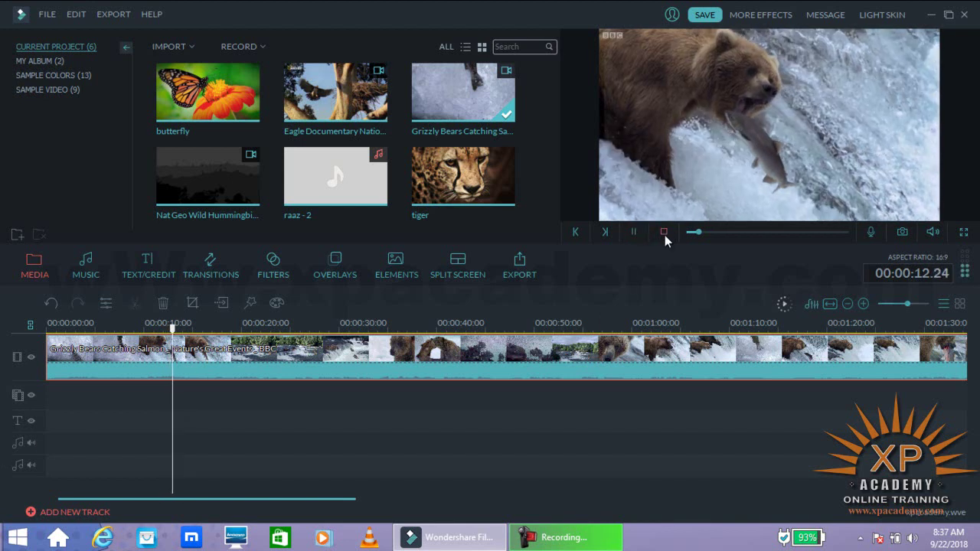
click(708, 232)
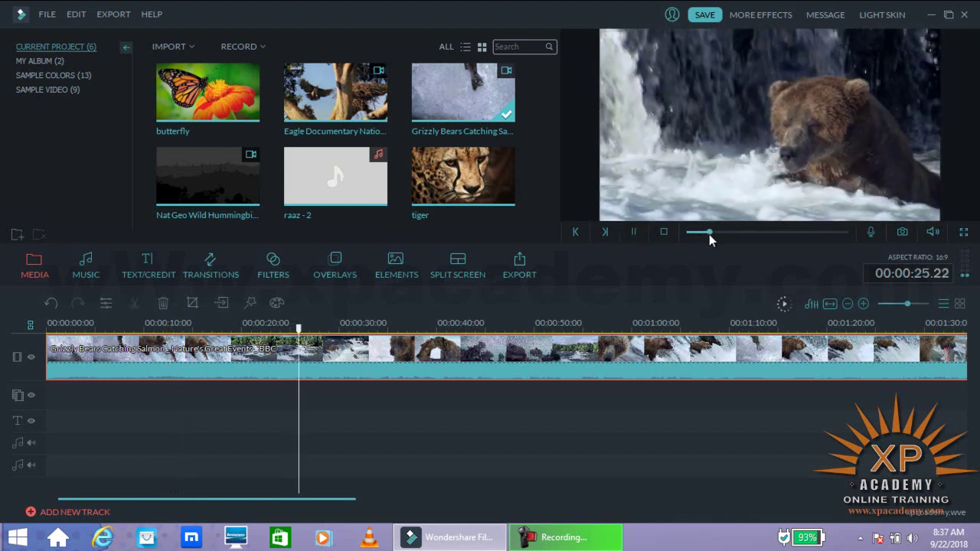
click(633, 234)
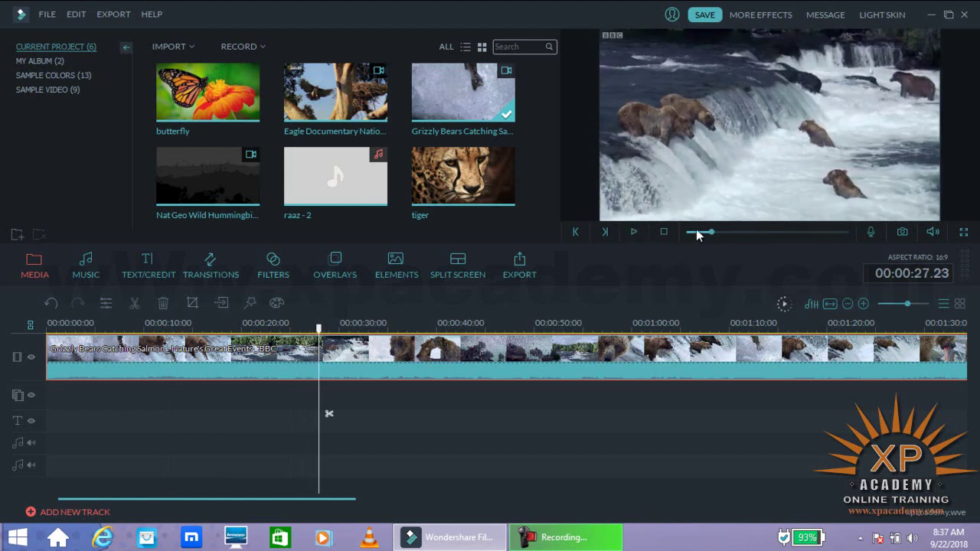
mouse_move(904, 284)
mouse_down()
mouse_move(956, 279)
mouse_move(886, 286)
mouse_up()
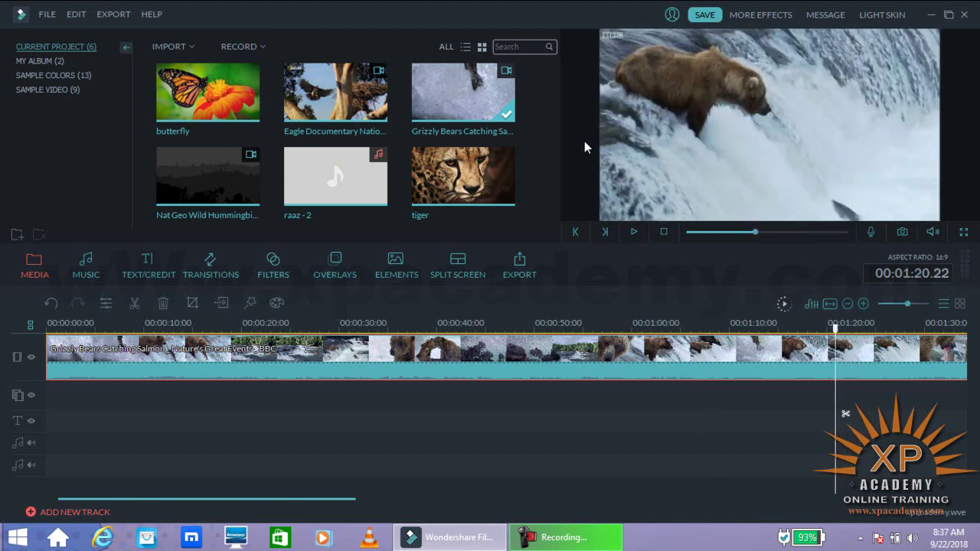
click(634, 235)
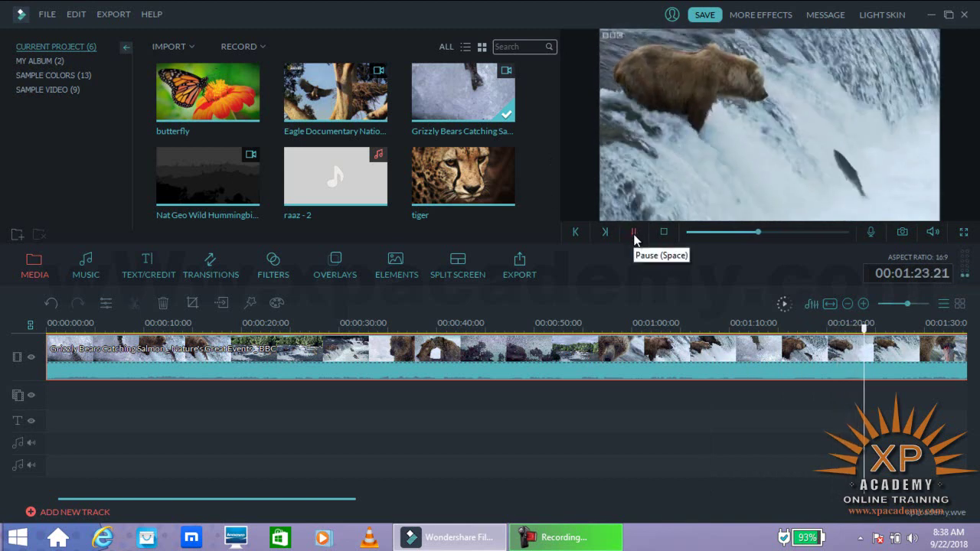
click(634, 235)
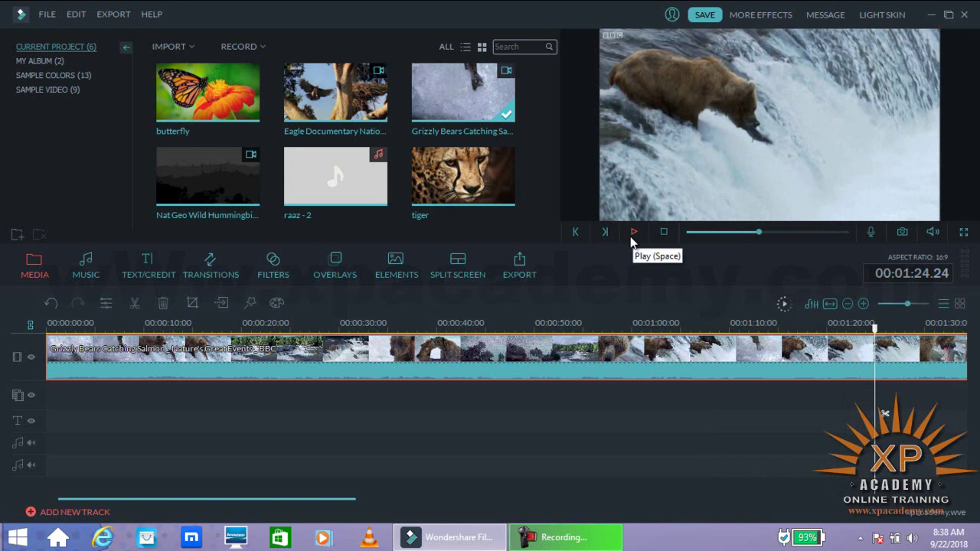
Split the bear clip at 00:01:23.11 and delete the part before the cut.
drag(876, 330, 867, 344)
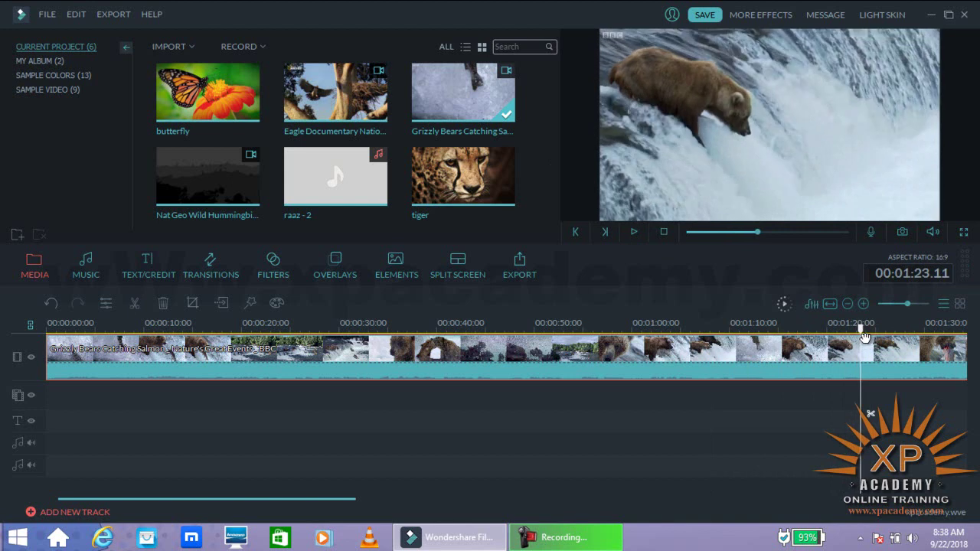
click(870, 414)
click(700, 373)
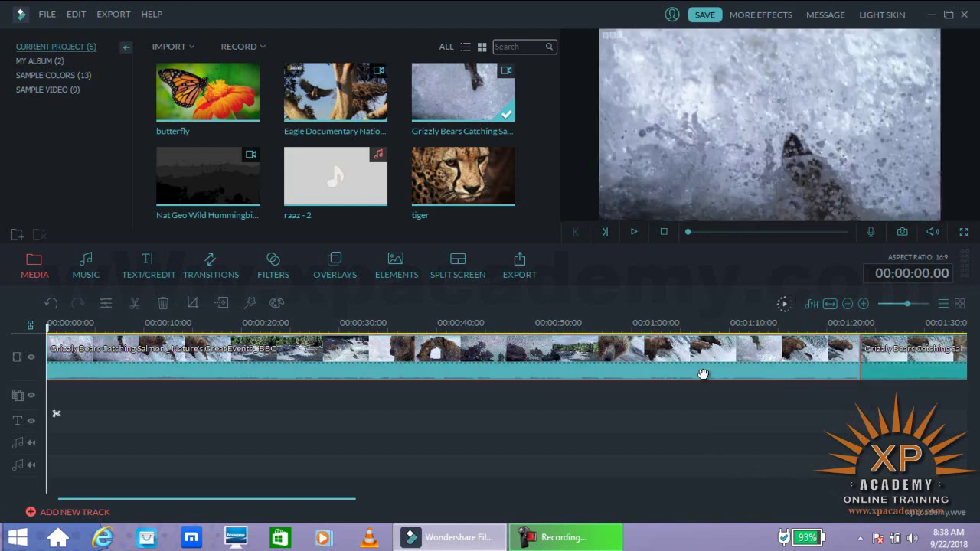
key(Delete)
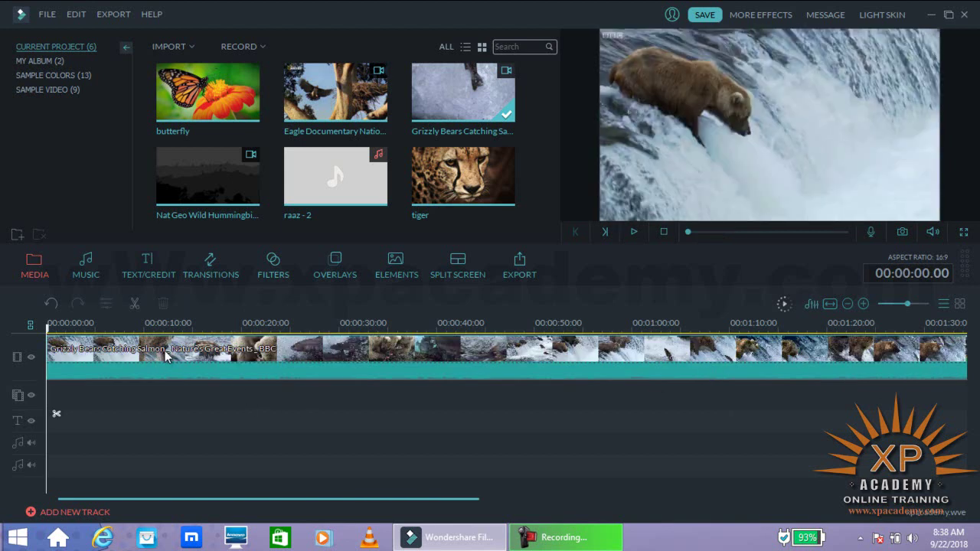
Play the remaining clip through the catch, split it at 00:00:03.17 and delete everything after the cut.
click(634, 233)
click(634, 233)
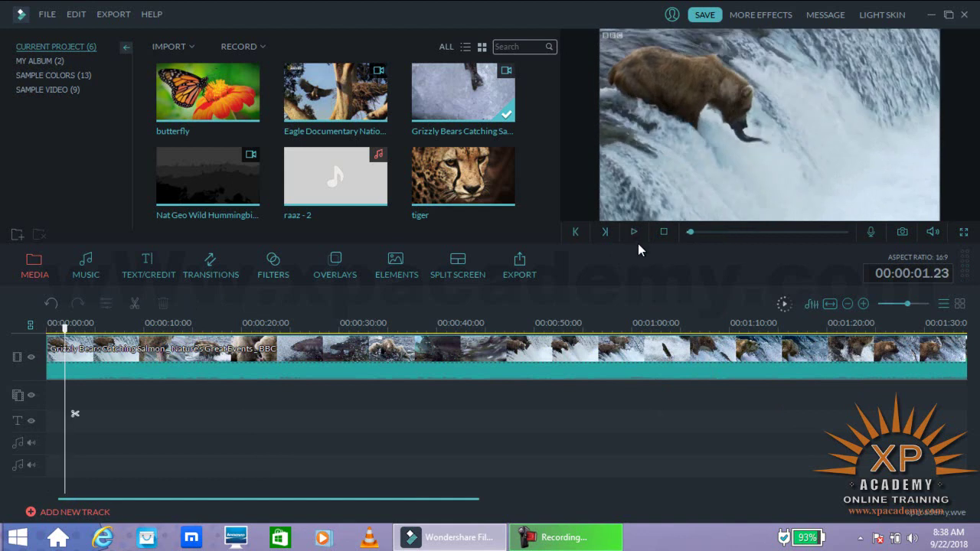
click(639, 237)
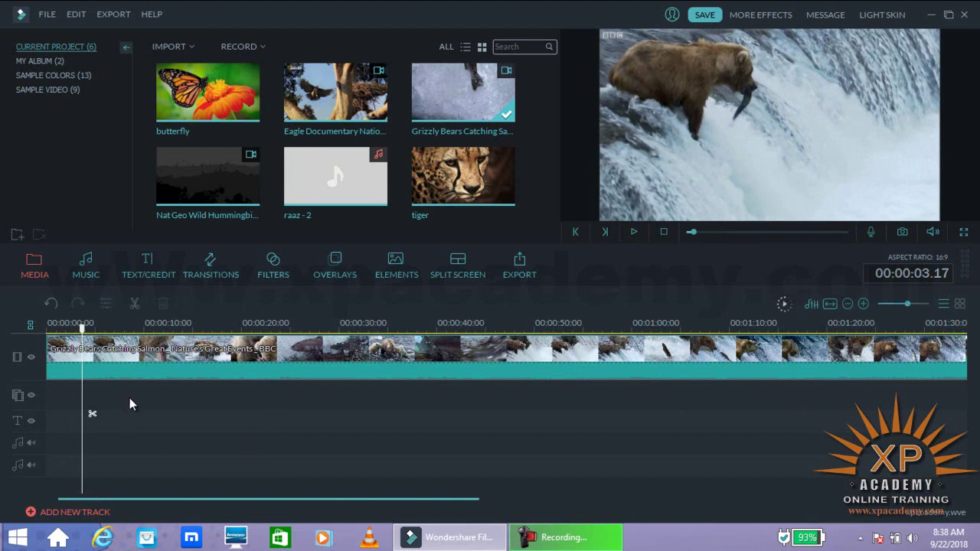
click(91, 413)
click(251, 353)
key(Delete)
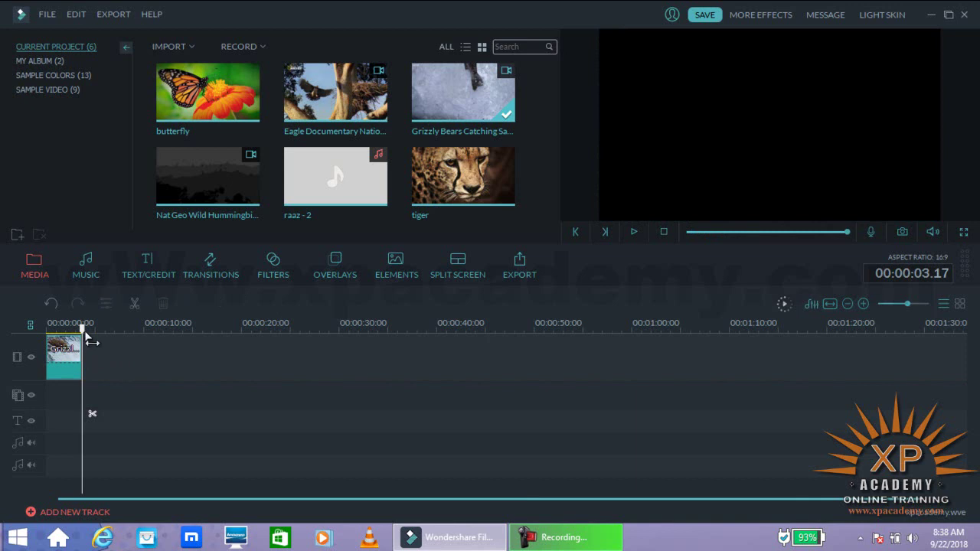
Preview the trimmed clip from the start and paste a copy of it directly after the original.
drag(84, 335, 33, 337)
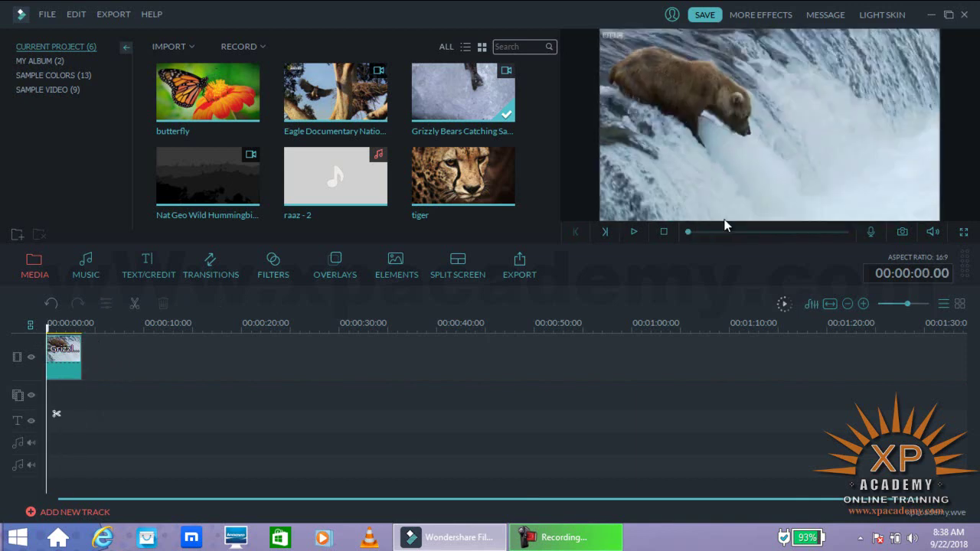
click(636, 233)
click(75, 365)
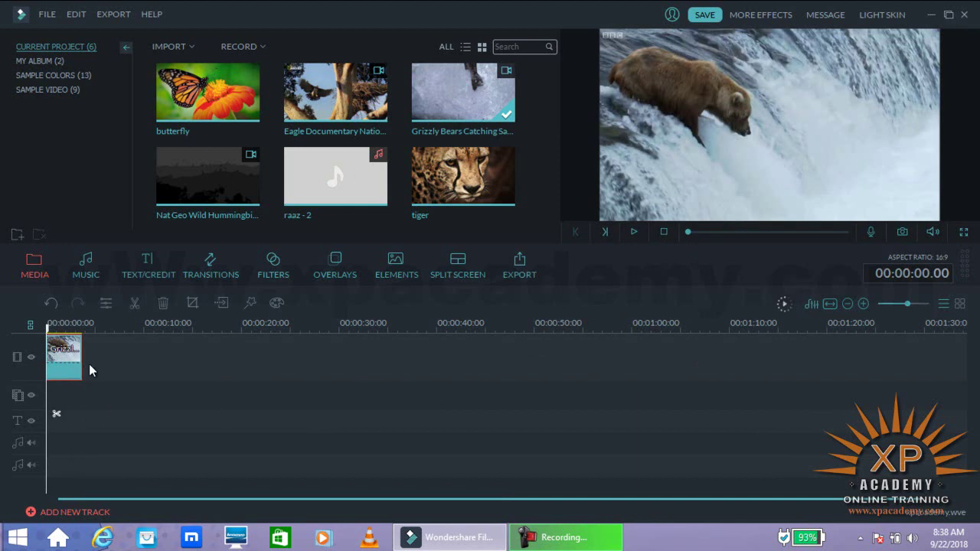
drag(48, 329, 98, 333)
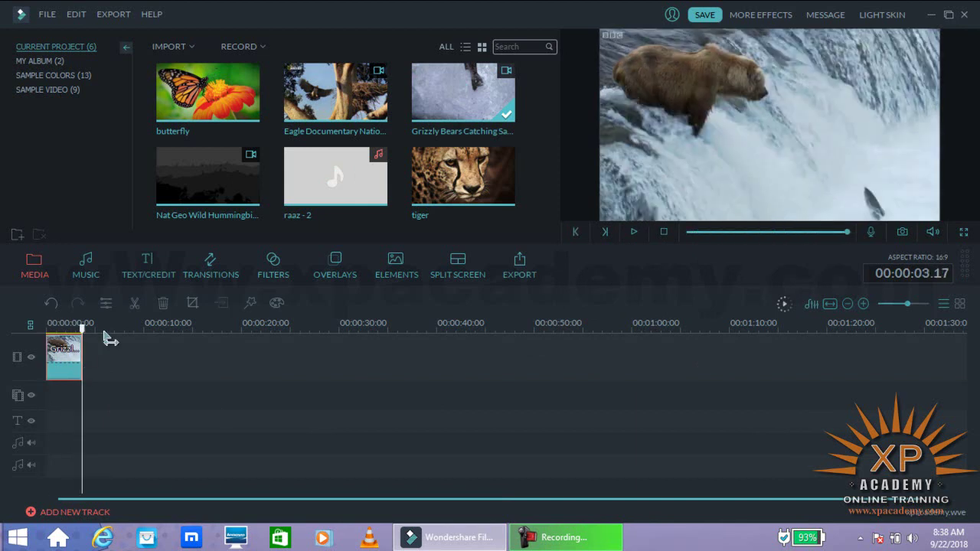
key(ctrl+v)
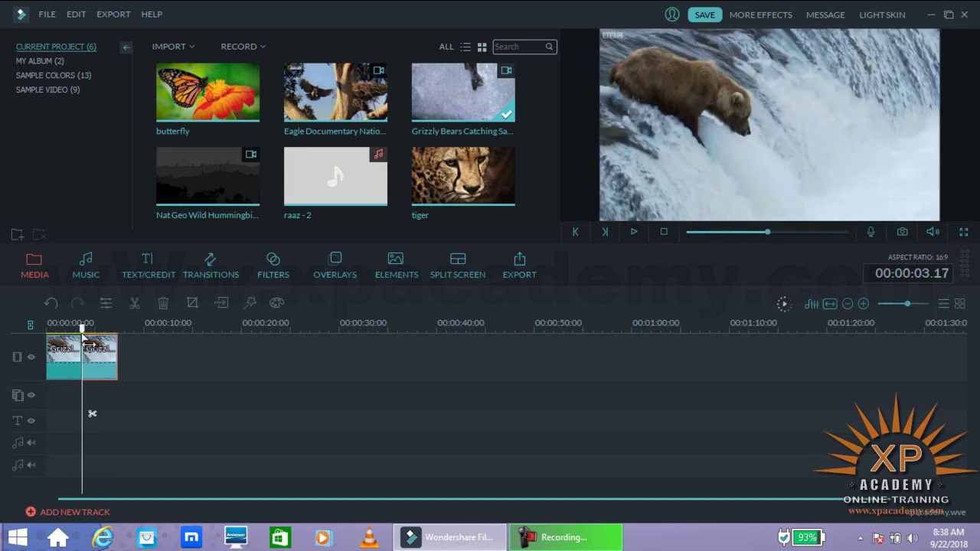
Play both clips from the start of the timeline to check the repeated catch.
drag(82, 331, 46, 331)
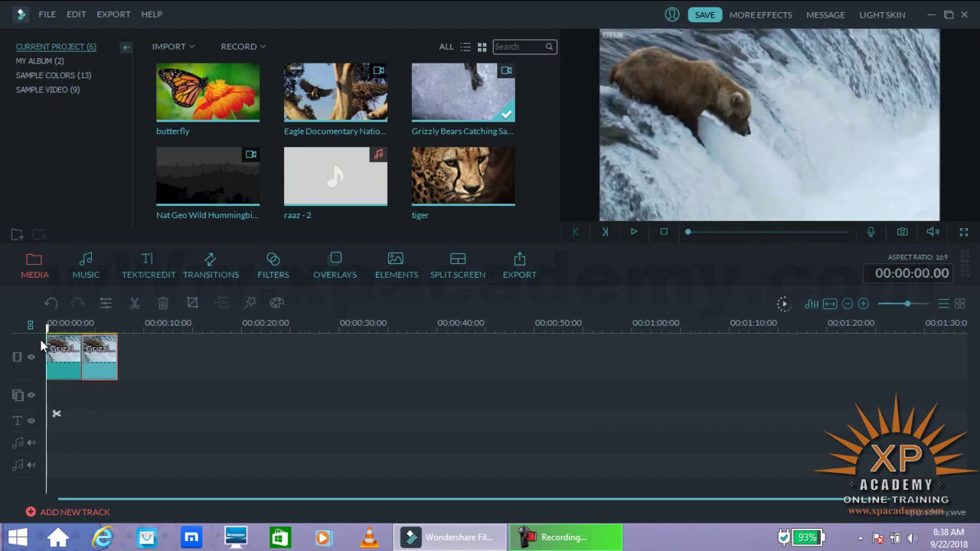
click(631, 233)
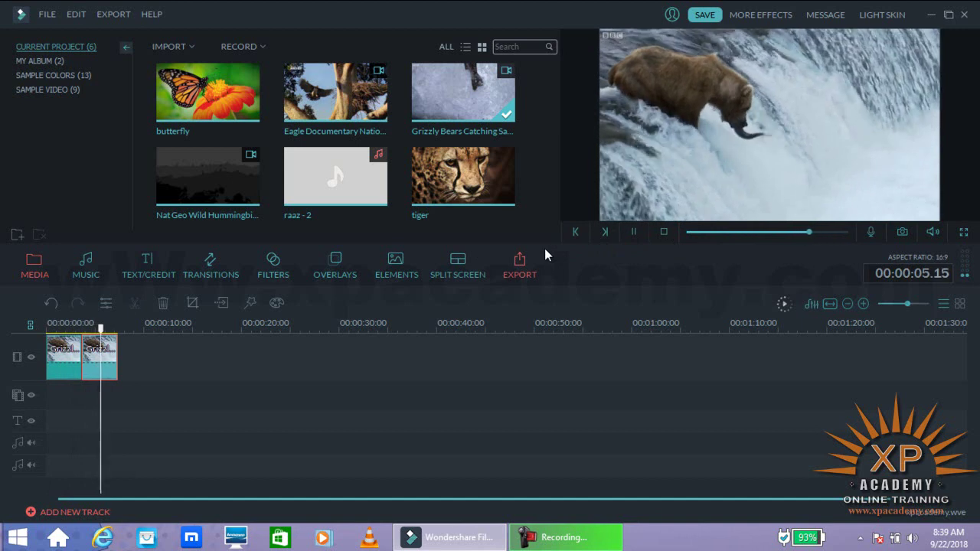
click(634, 233)
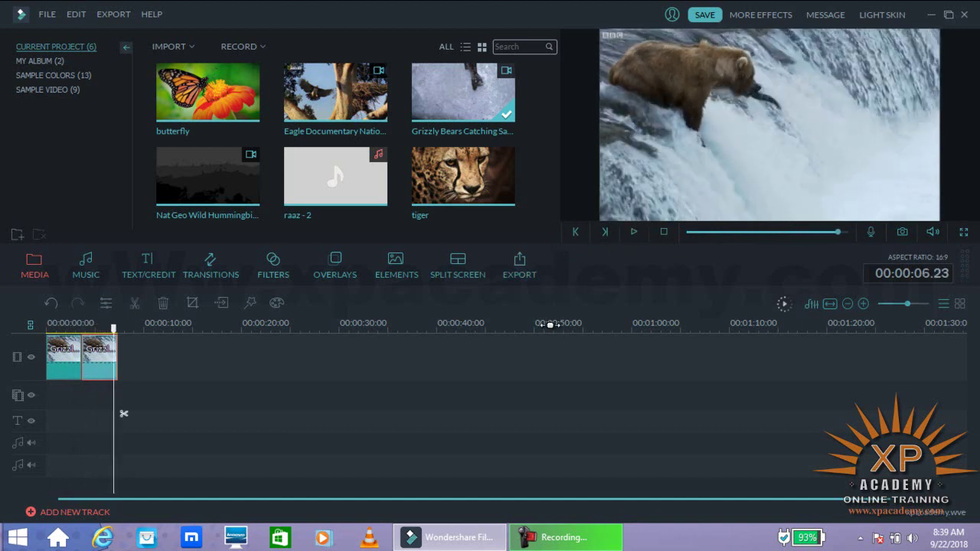
double_click(100, 371)
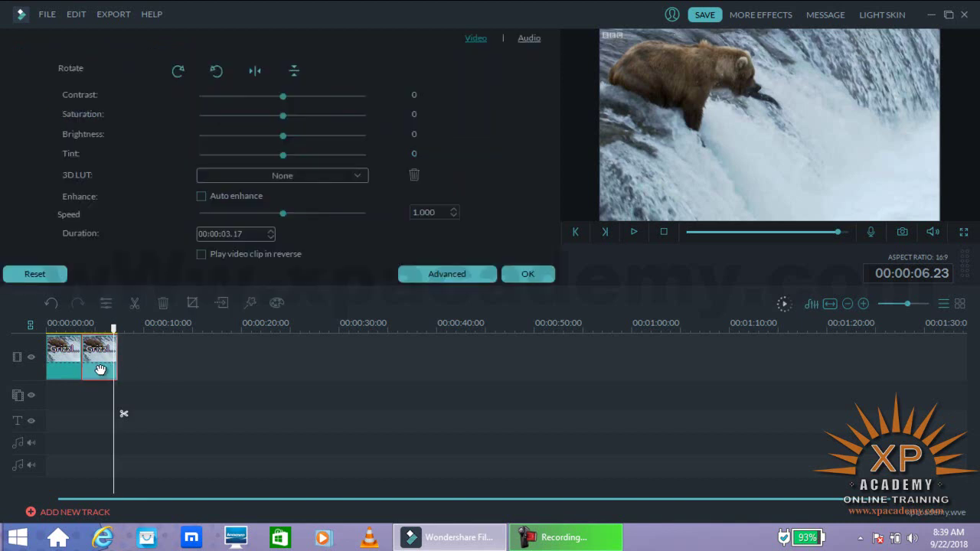
click(530, 275)
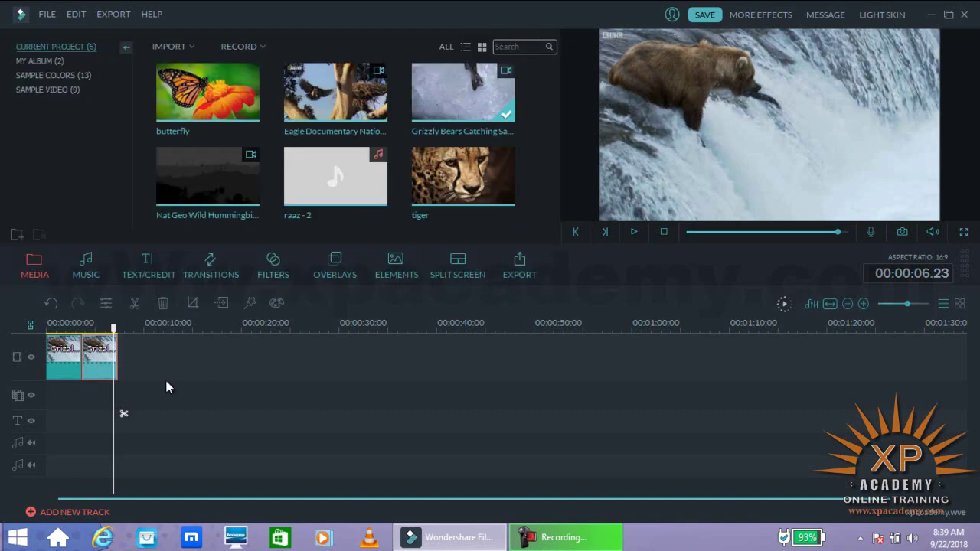
right_click(92, 355)
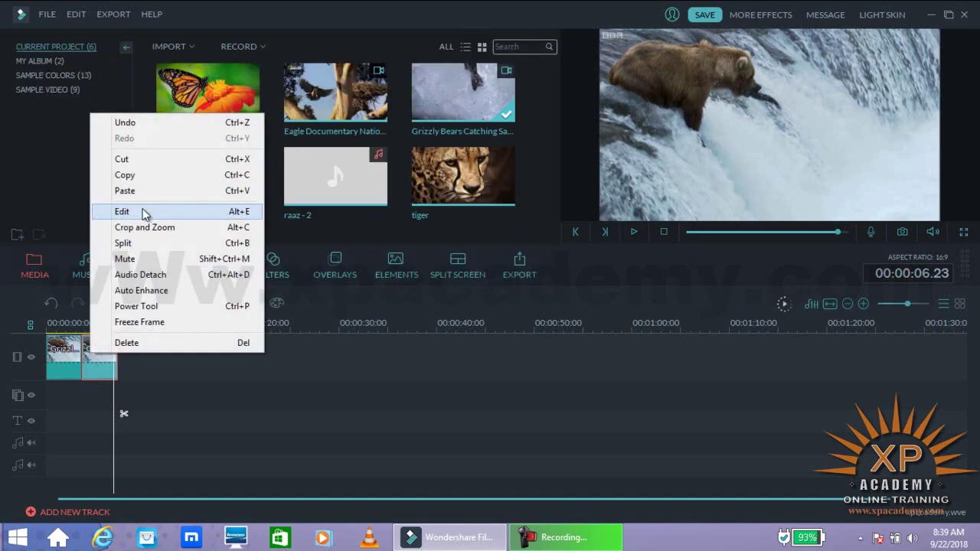
click(193, 370)
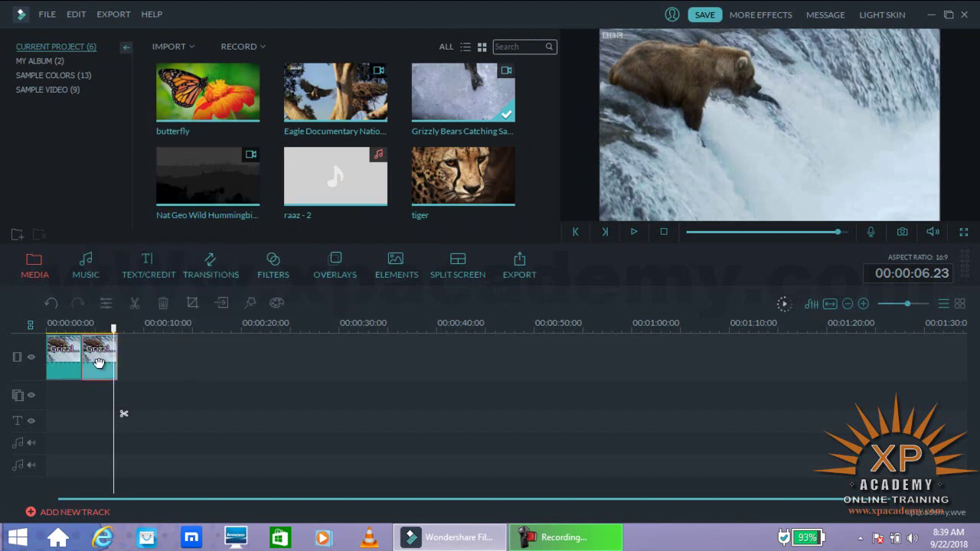
Open the second clip's video settings and slow its speed to 0.410.
double_click(99, 363)
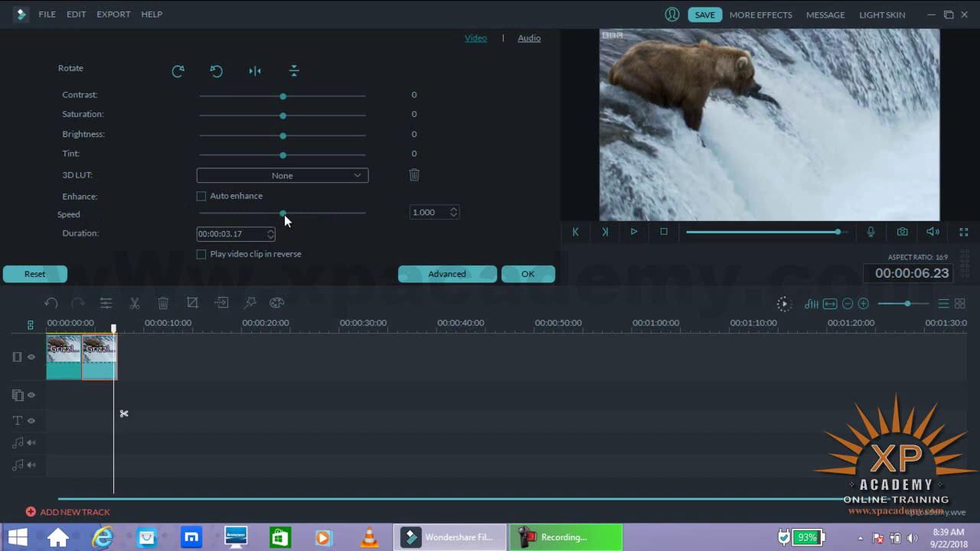
drag(284, 215, 269, 215)
drag(257, 222, 255, 219)
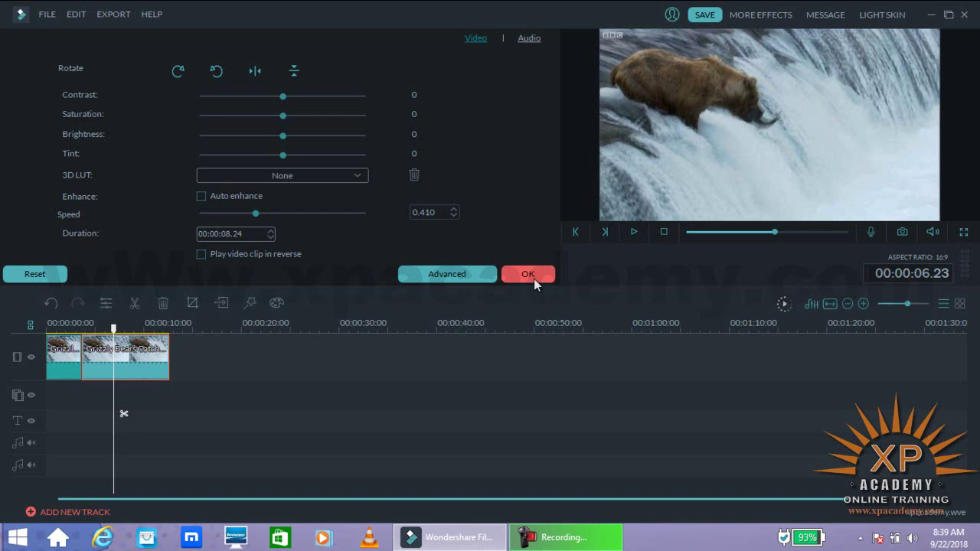
Preview the slowed second clip and reduce its speed further to 0.230.
click(634, 232)
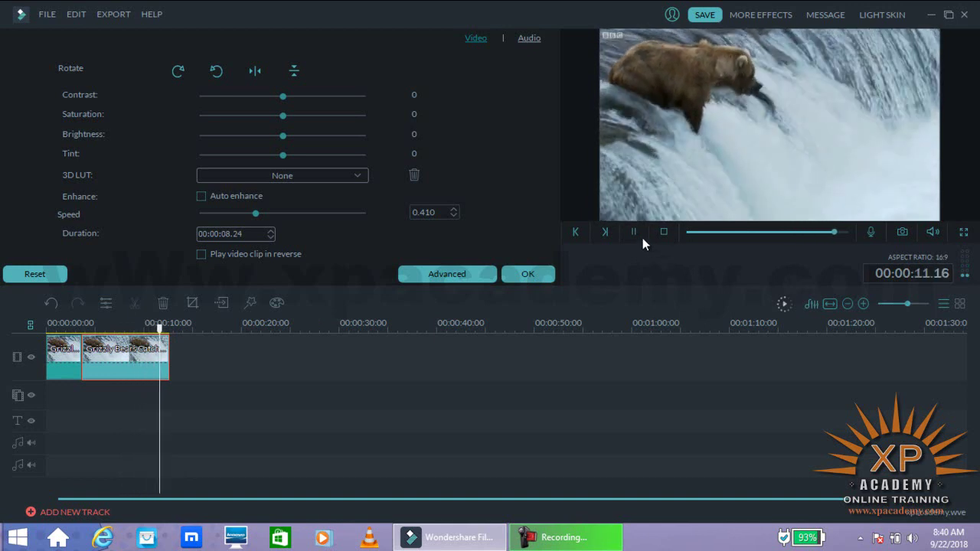
click(633, 232)
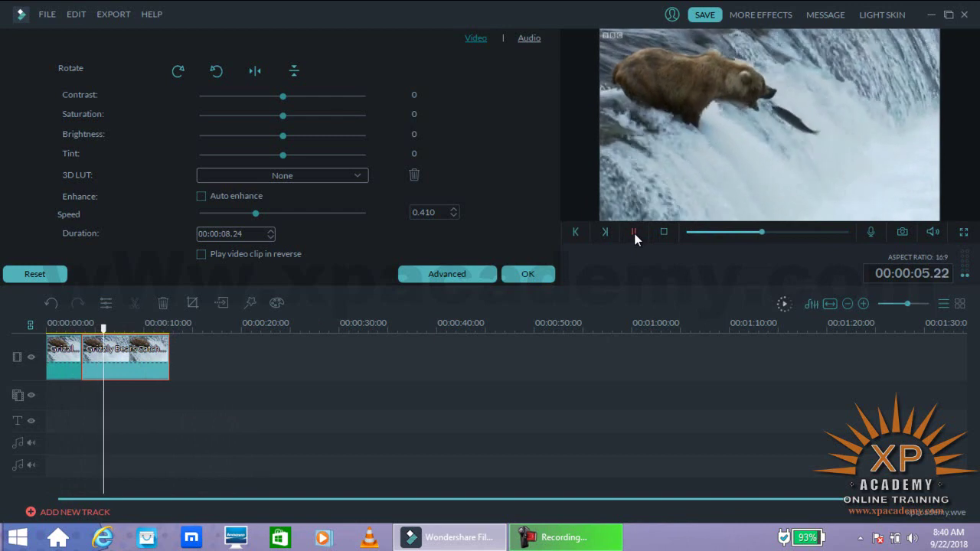
click(634, 233)
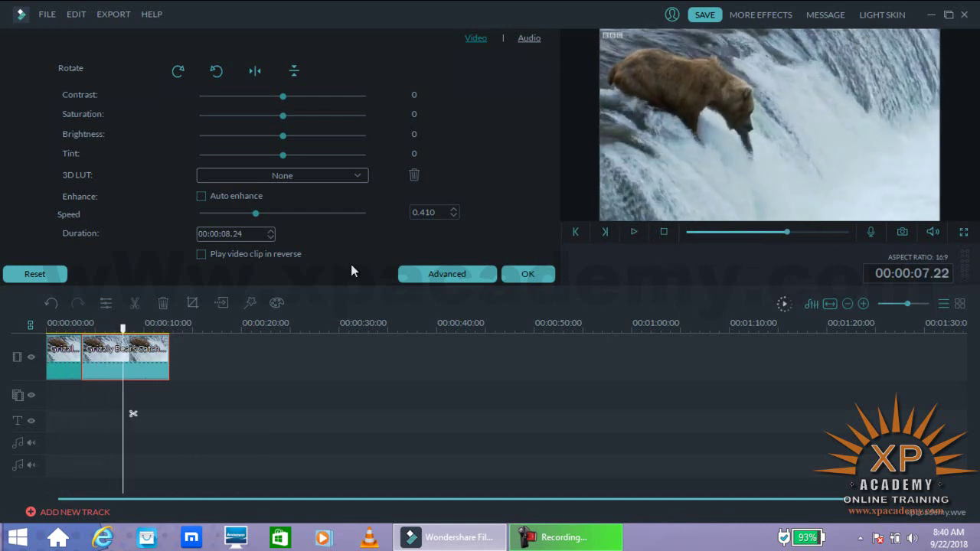
drag(247, 213, 247, 213)
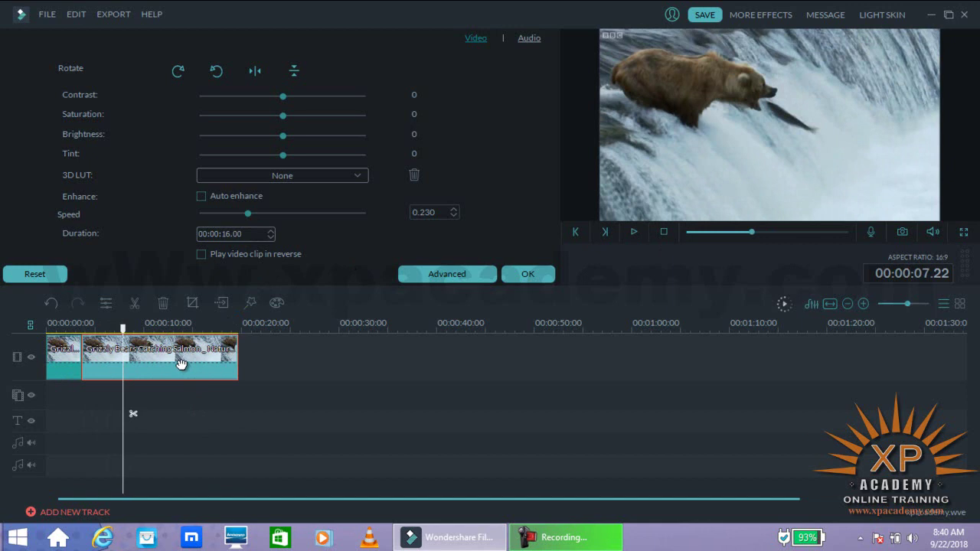
Apply the second clip's reduced speed and play both clips from the start of the timeline.
click(522, 275)
drag(122, 328, 49, 344)
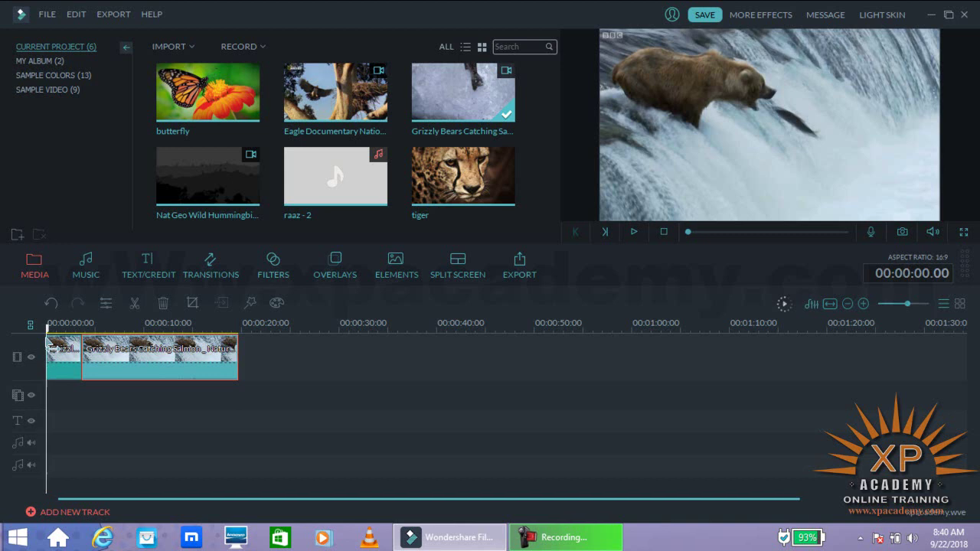
click(633, 237)
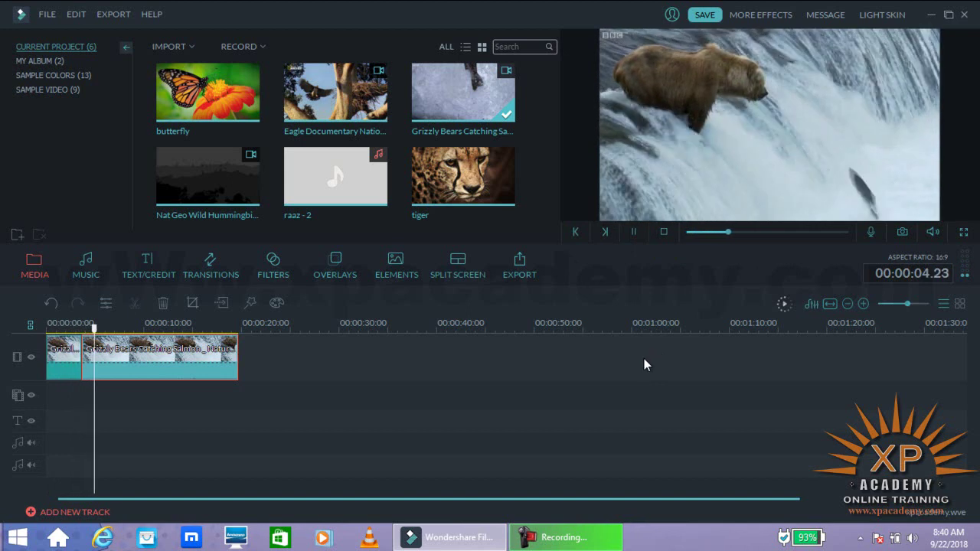
click(632, 232)
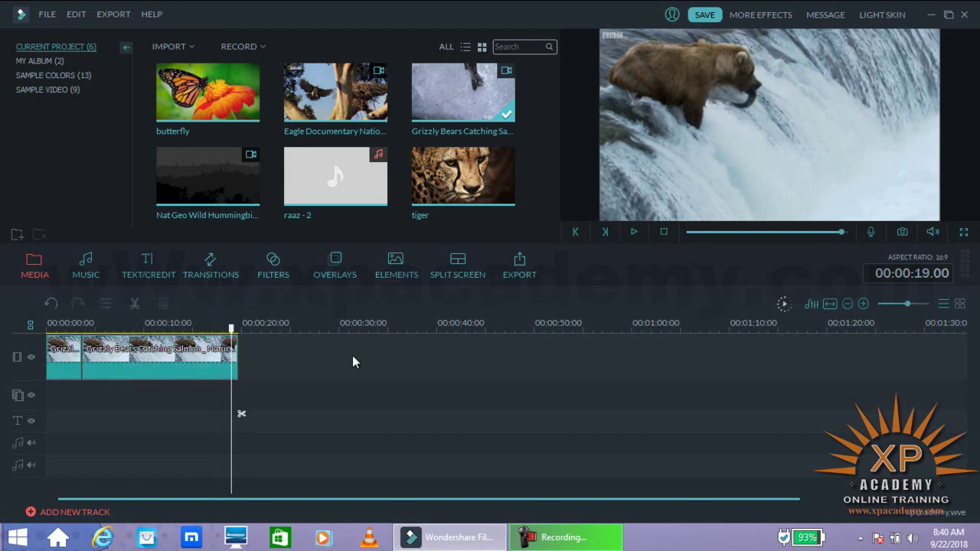
Delete both clips from the timeline and place the full grizzly bear footage at the start of the video track.
key(Delete)
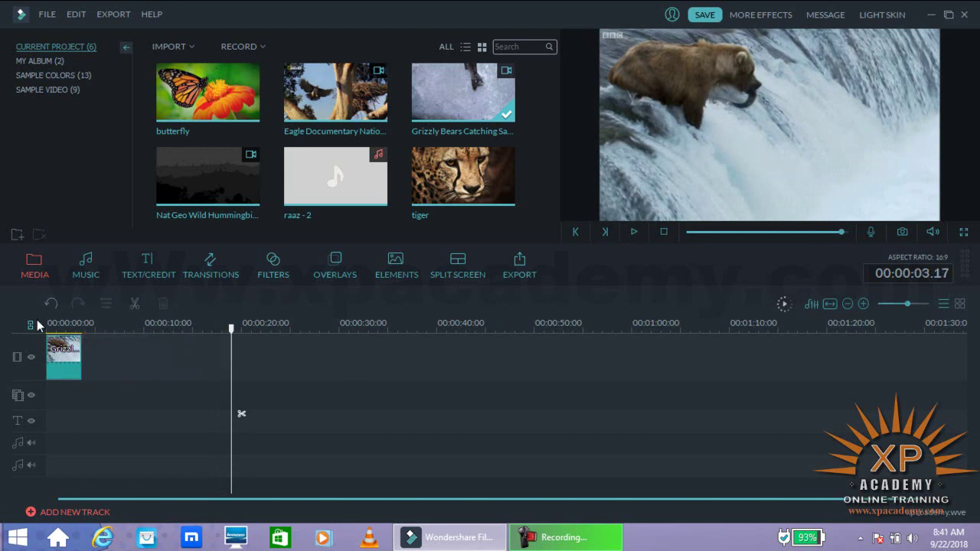
key(Delete)
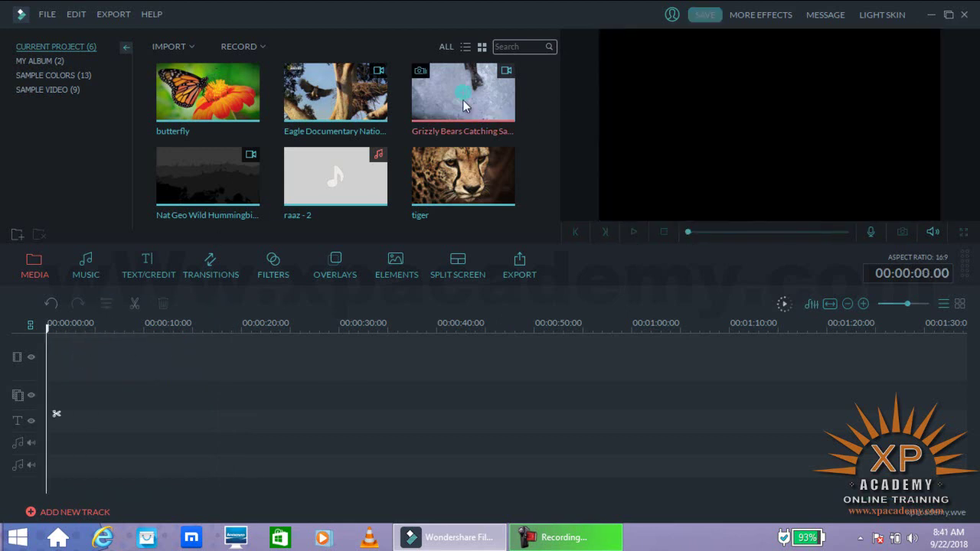
drag(474, 101, 486, 352)
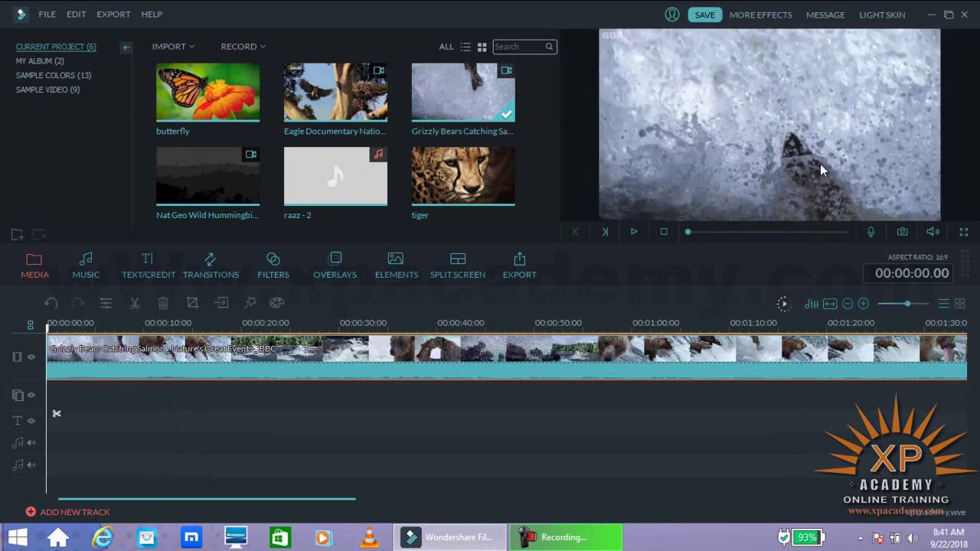
Play the footage up to 00:00:15.24, split it there and delete the remaining part after the cut.
click(633, 234)
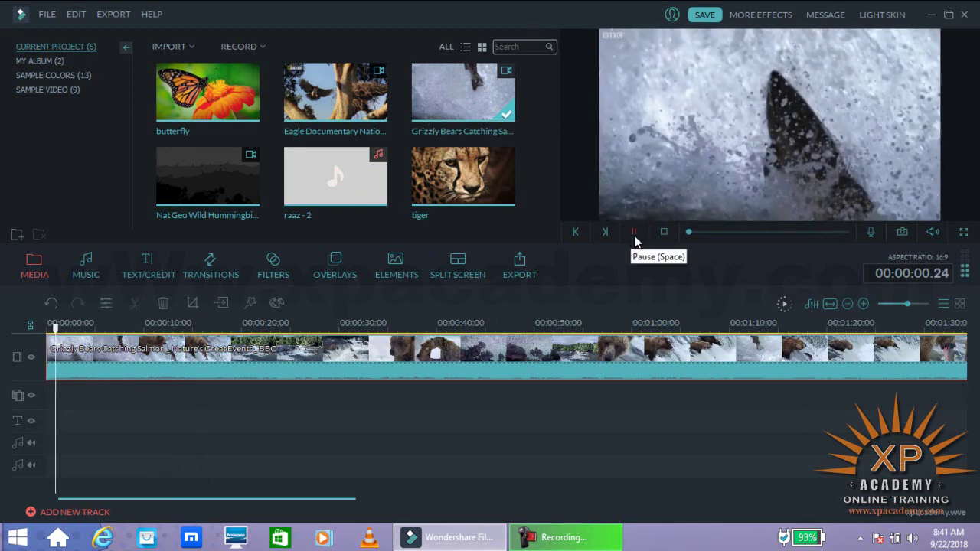
click(634, 233)
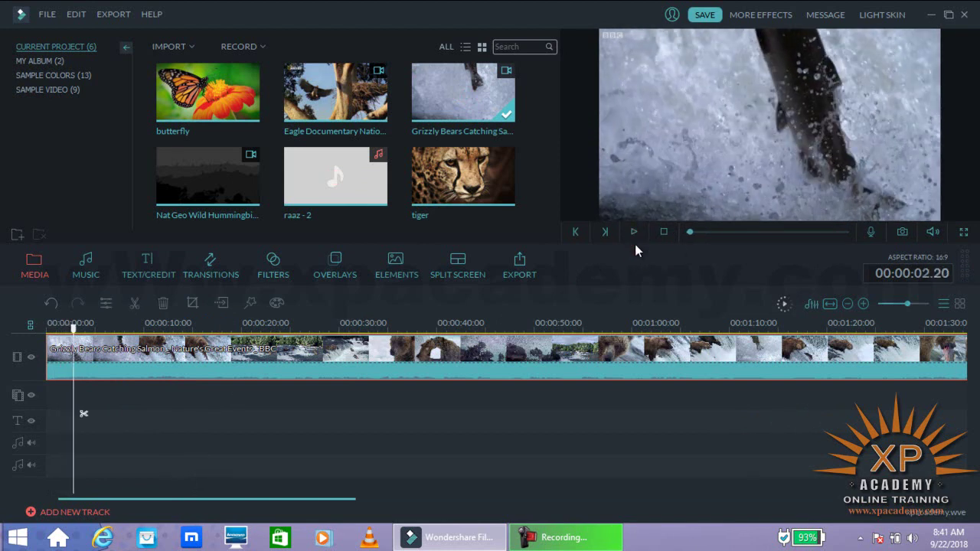
click(635, 232)
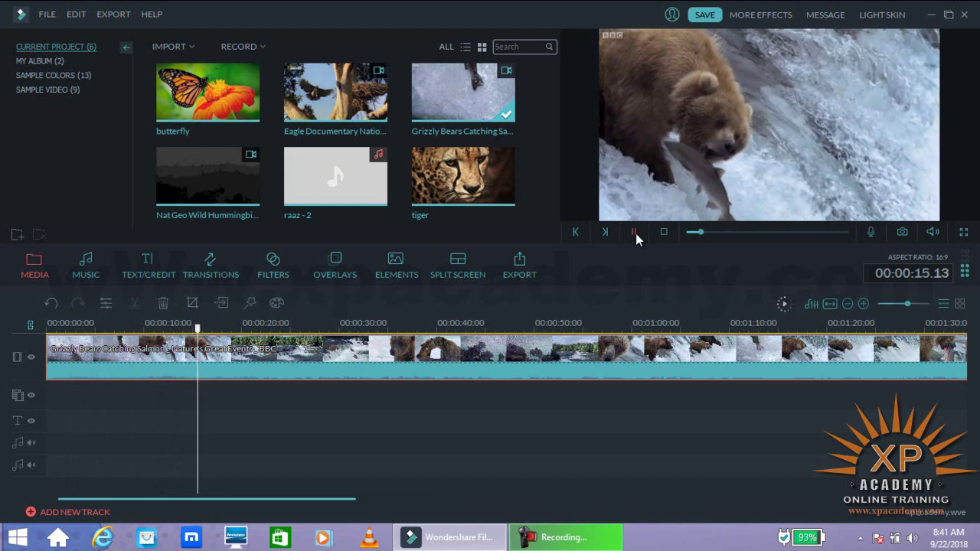
click(634, 232)
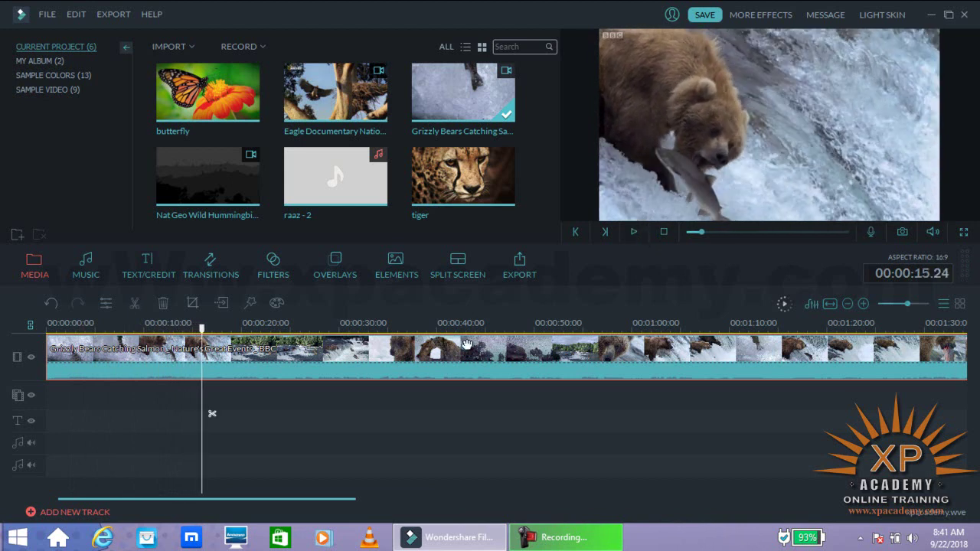
click(212, 415)
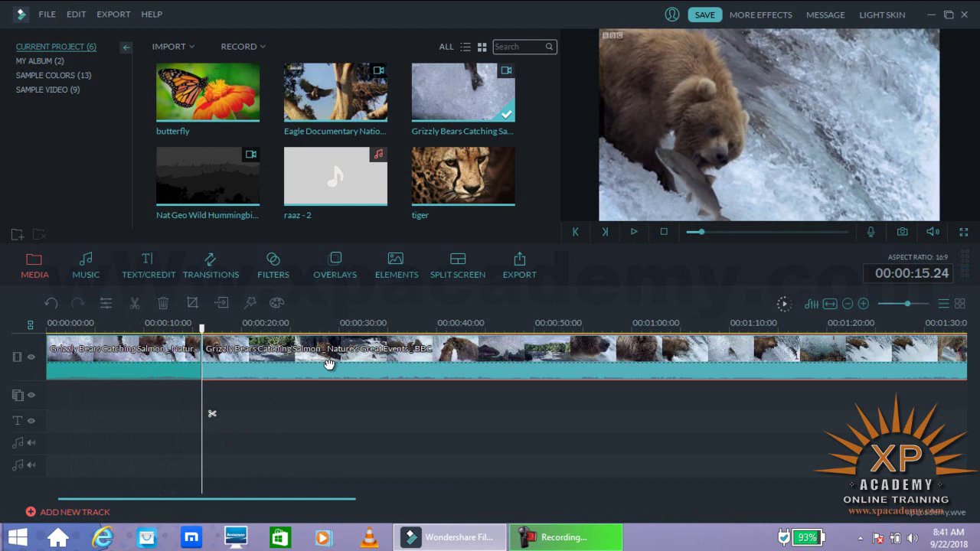
key(Delete)
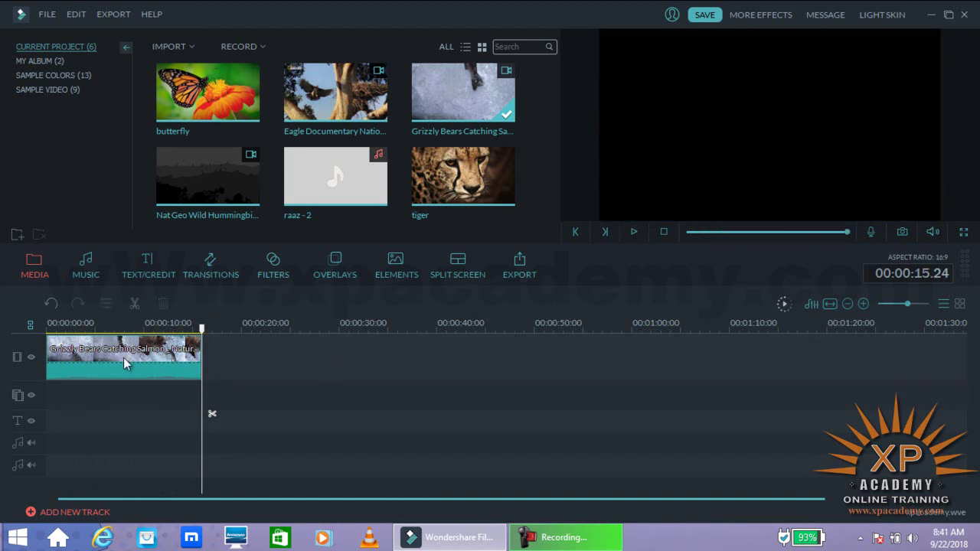
Set the trimmed clip's speed to 3.700 and preview the fast-motion result.
double_click(128, 348)
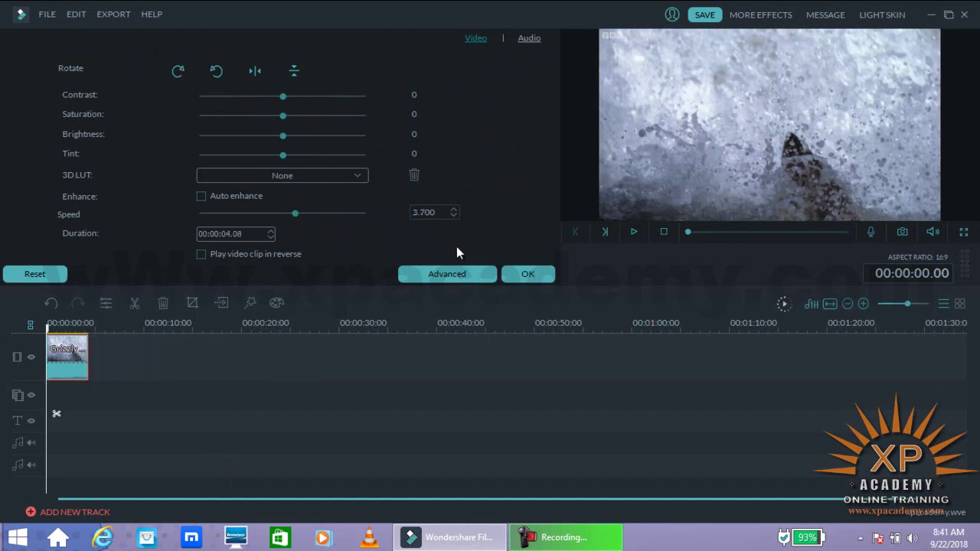
click(517, 277)
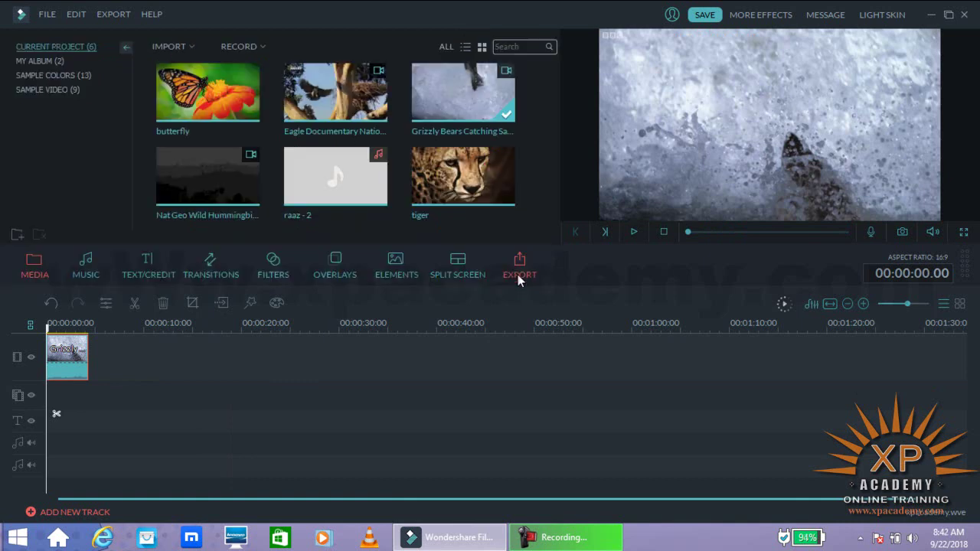
click(637, 233)
Remove the sped-up clip and add the full grizzly bear footage to the timeline again.
key(Delete)
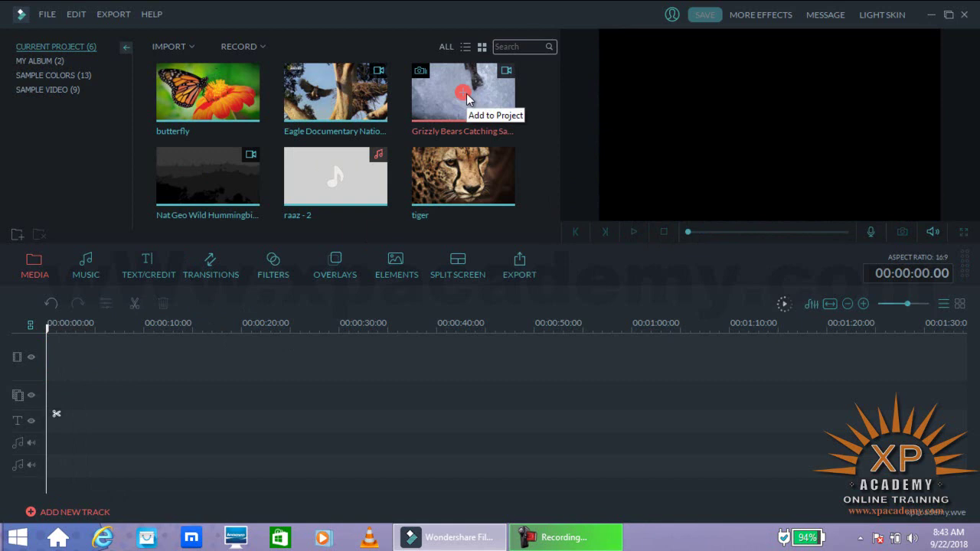
click(463, 97)
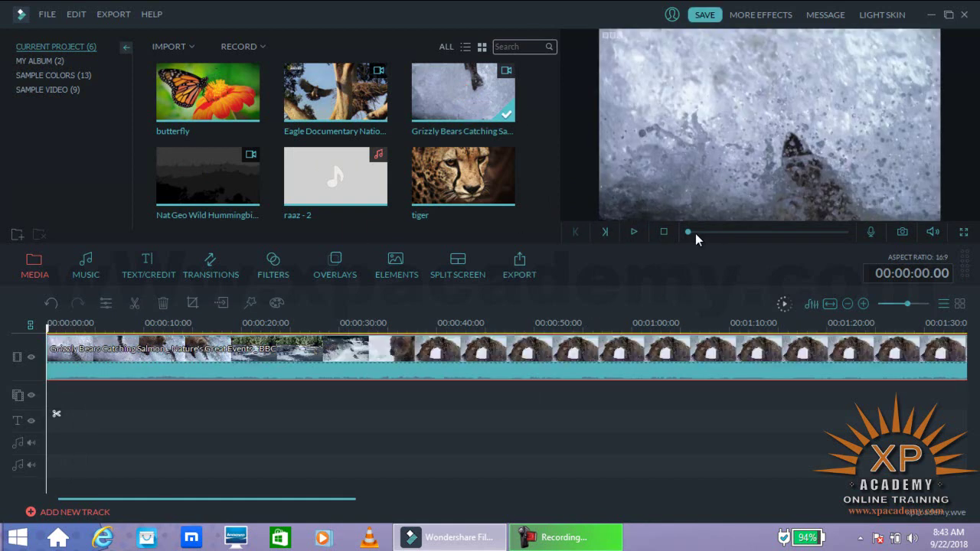
Split the footage at 00:00:53.02 and delete the part before the cut.
drag(48, 341, 567, 374)
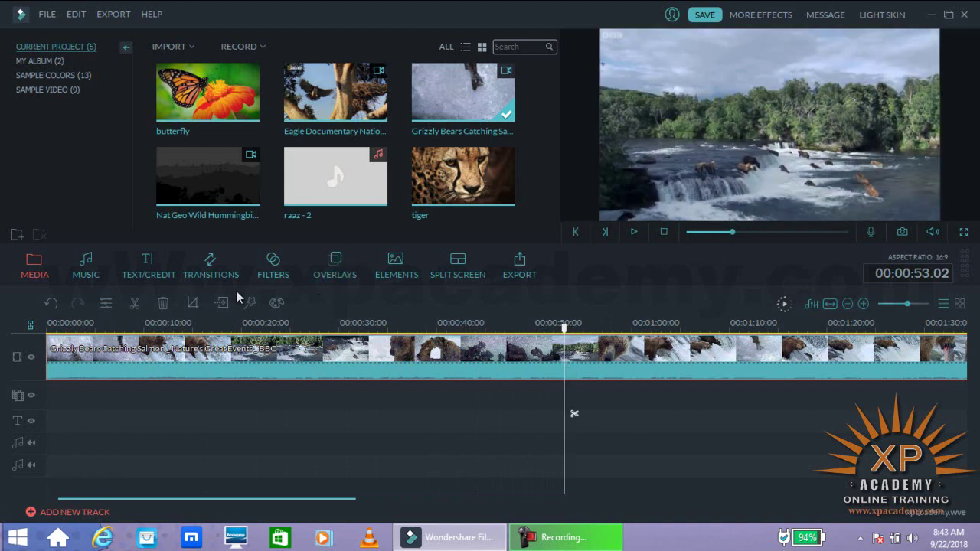
click(132, 304)
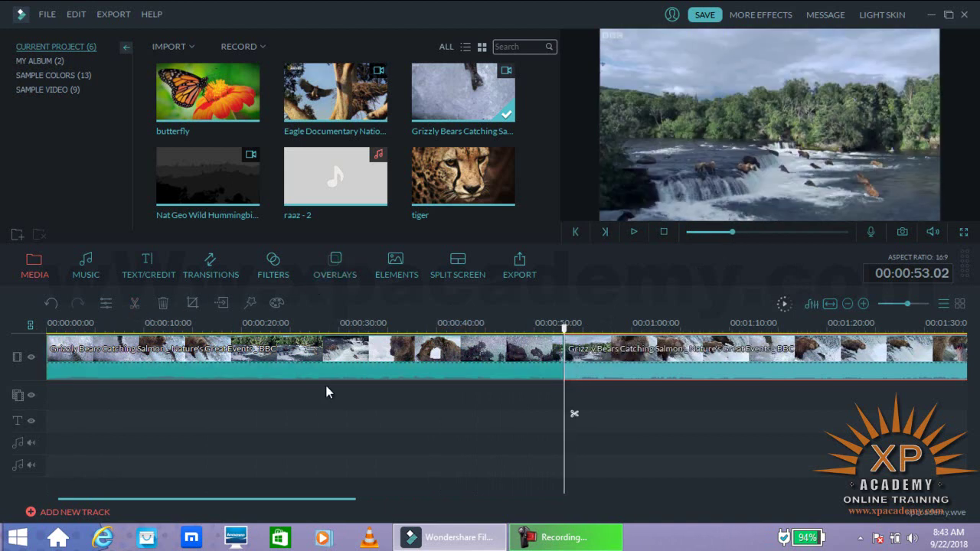
click(339, 366)
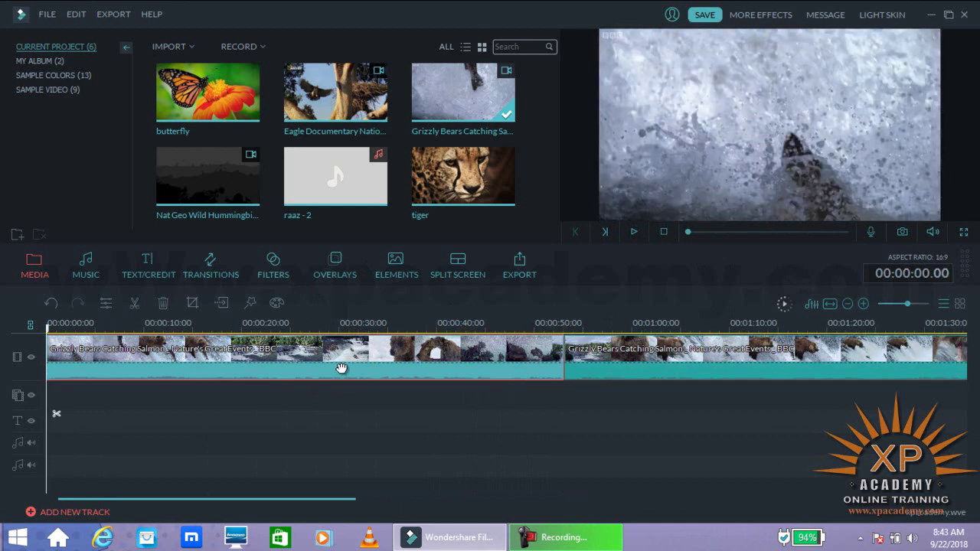
key(Delete)
Split the remaining footage at 00:00:20.16 and delete the part after the cut.
drag(49, 328, 251, 339)
mouse_move(261, 374)
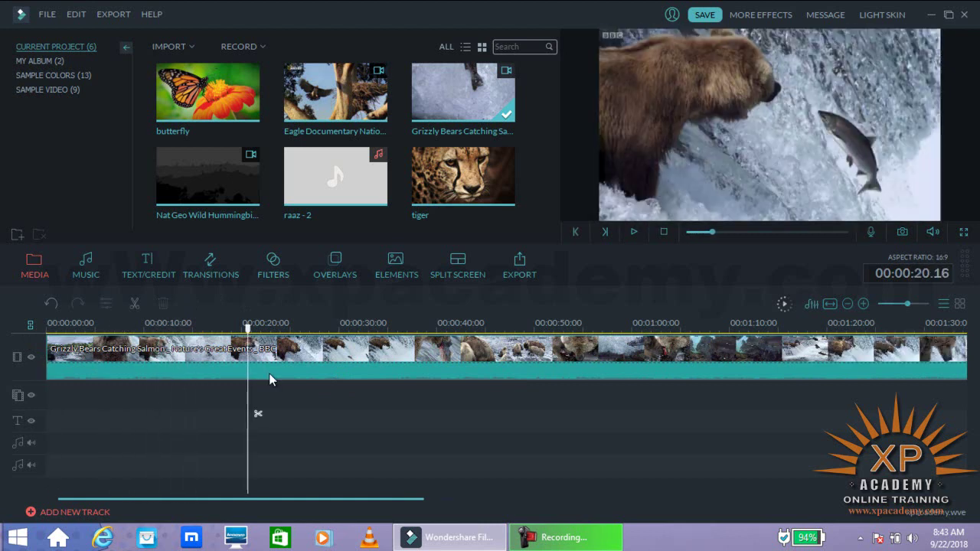
click(258, 414)
click(306, 360)
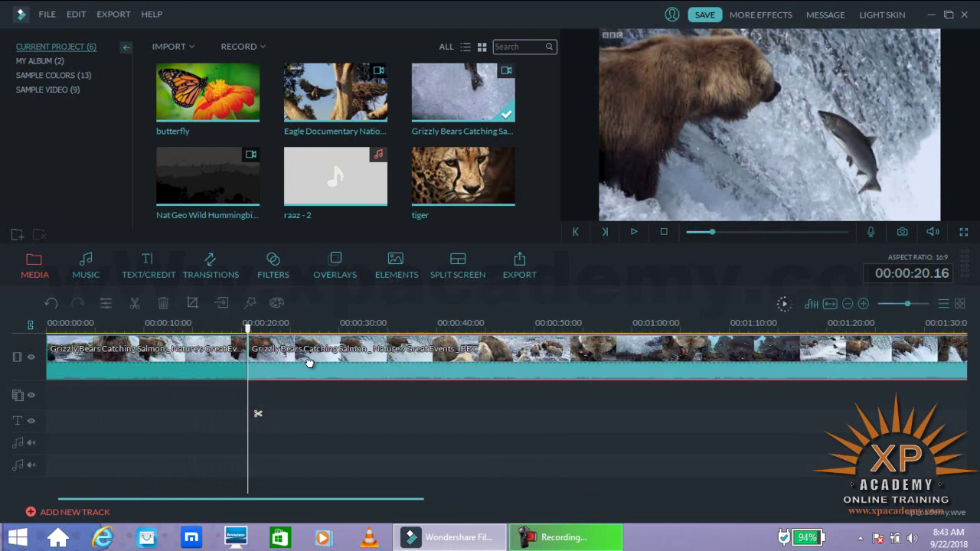
key(Delete)
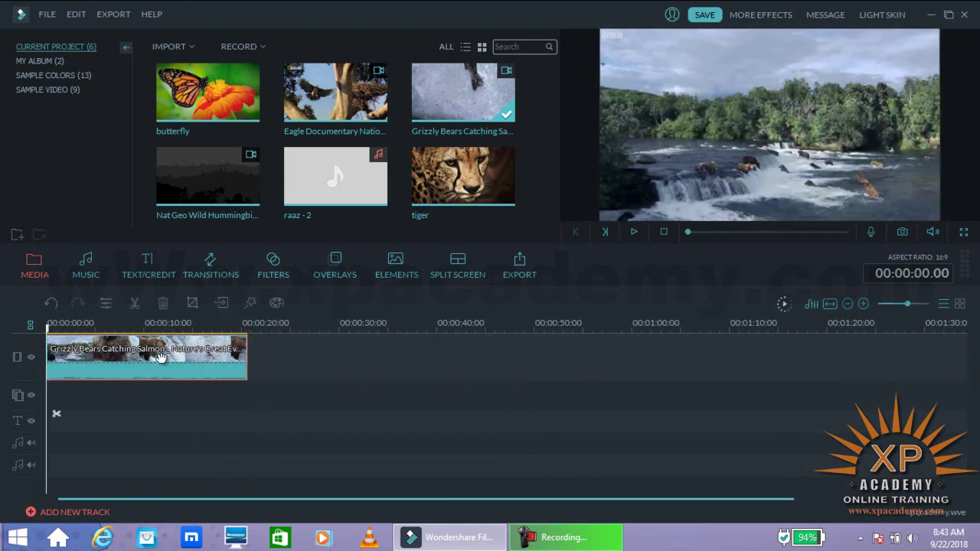
Open the remaining clip's video settings, raise its speed to 4.900 and apply the change.
right_click(157, 356)
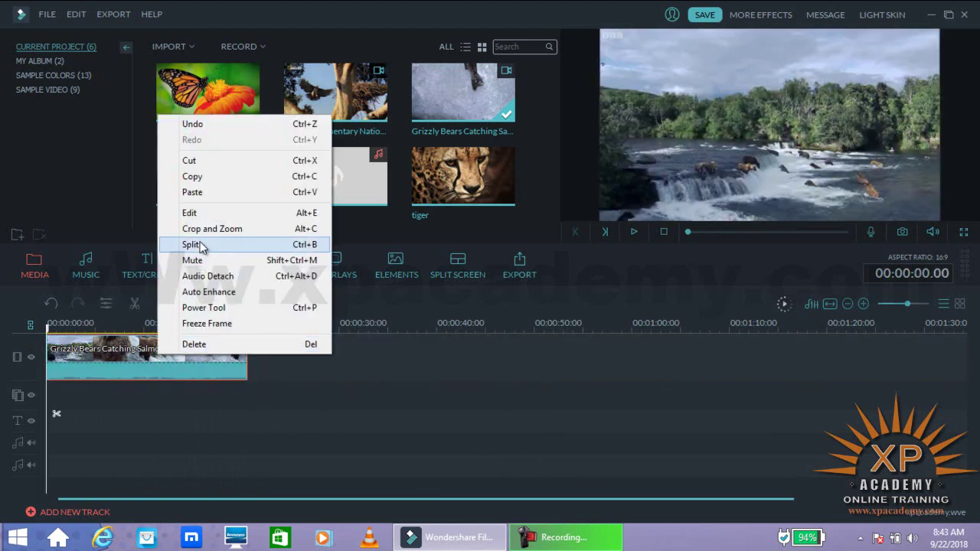
click(188, 213)
mouse_move(284, 213)
mouse_down()
mouse_move(316, 214)
mouse_move(301, 215)
mouse_up()
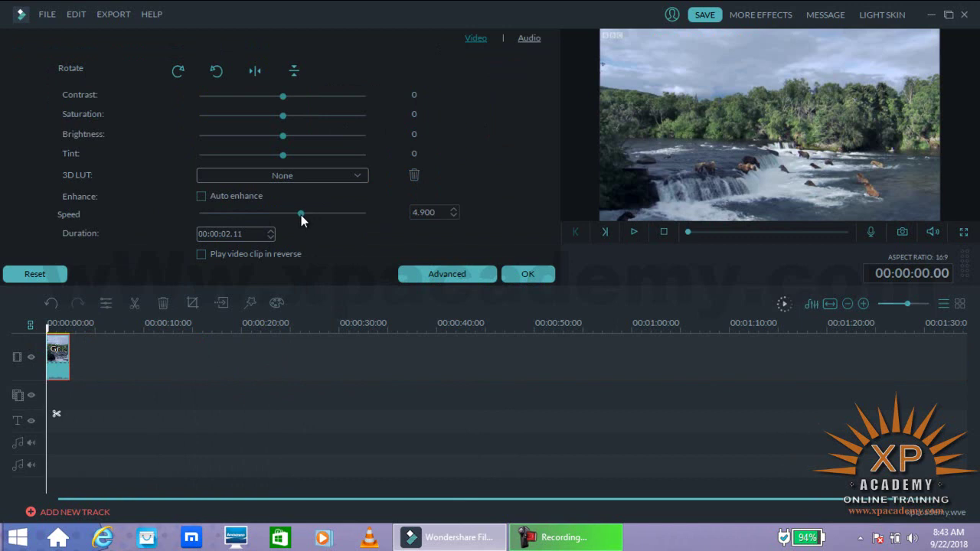
click(521, 277)
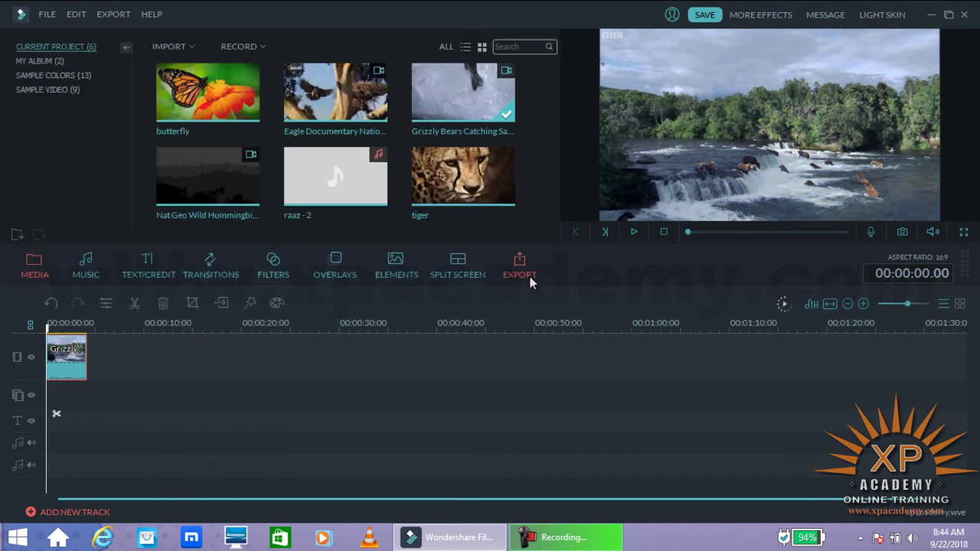
Preview the fast-motion clip and minimize the video editor window.
click(635, 235)
click(930, 15)
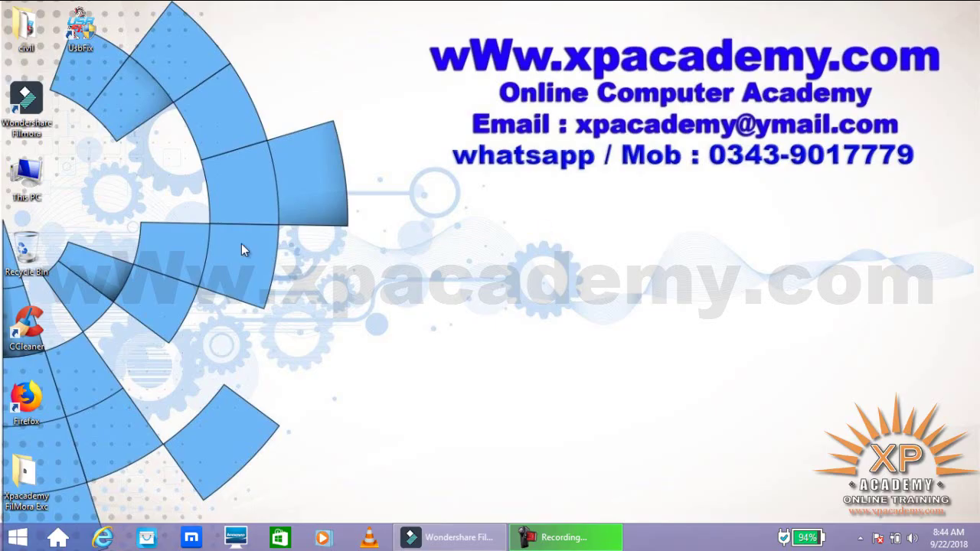